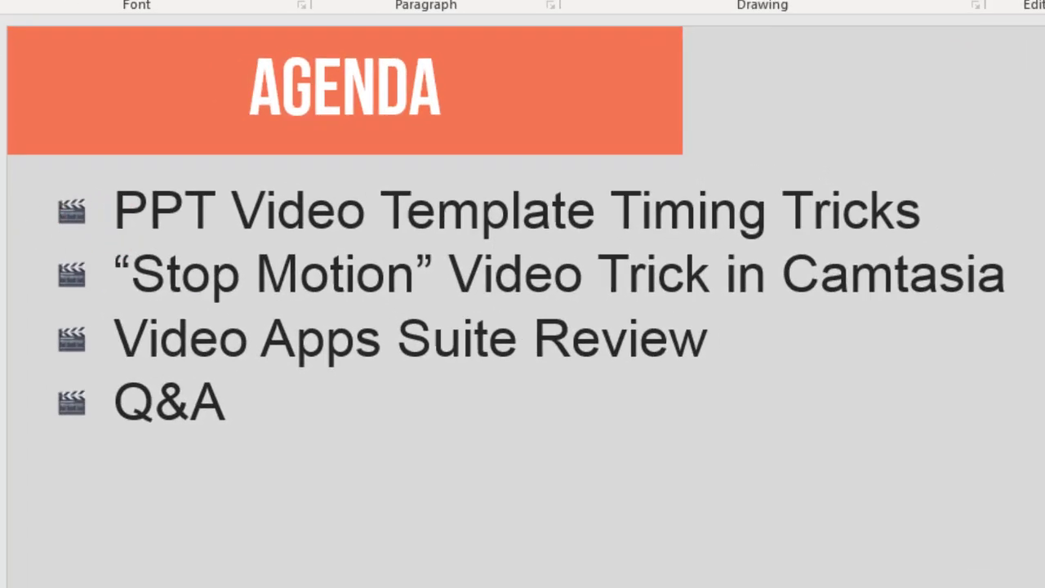
Move past the Timing Tricks slide to slide 4, the pagoda photo with '3. PLACE NAME HERE'
{"action": "left_click", "coordinate": [59, 267]}
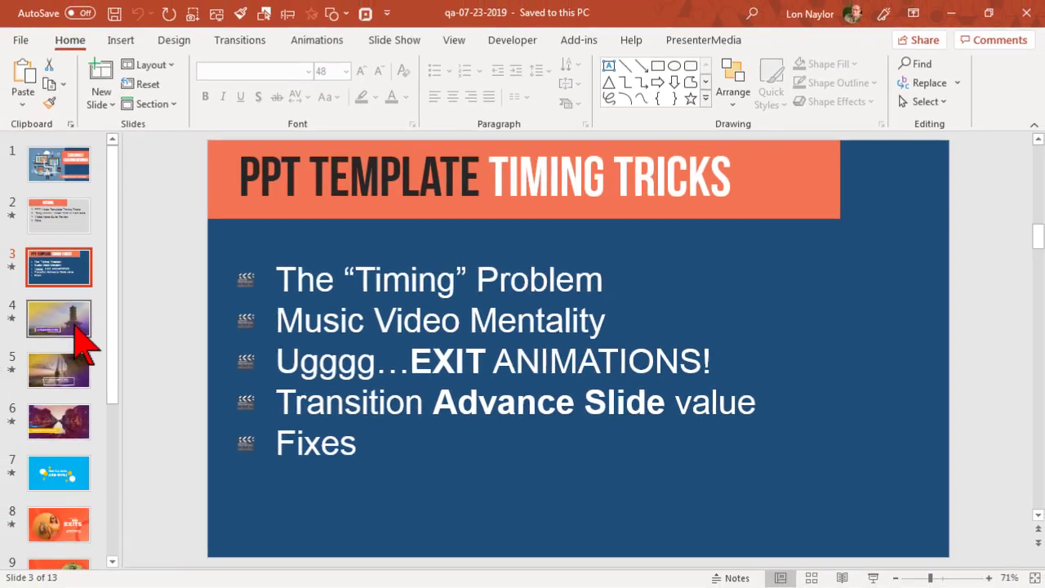
{"action": "left_click", "coordinate": [74, 322]}
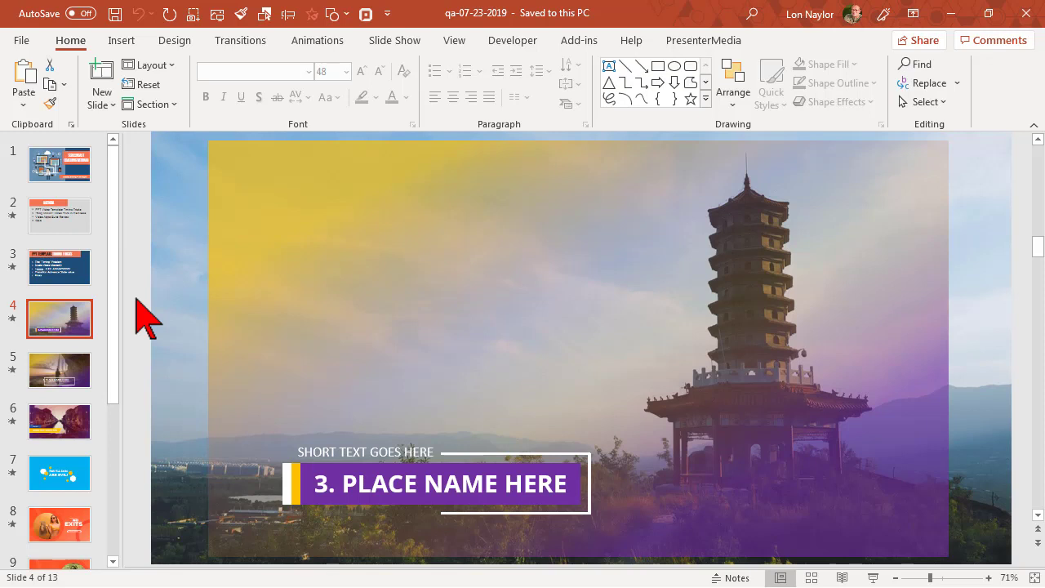
{"action": "left_click_drag", "start_coordinate": [112, 265], "coordinate": [113, 344]}
{"action": "left_click", "coordinate": [112, 333]}
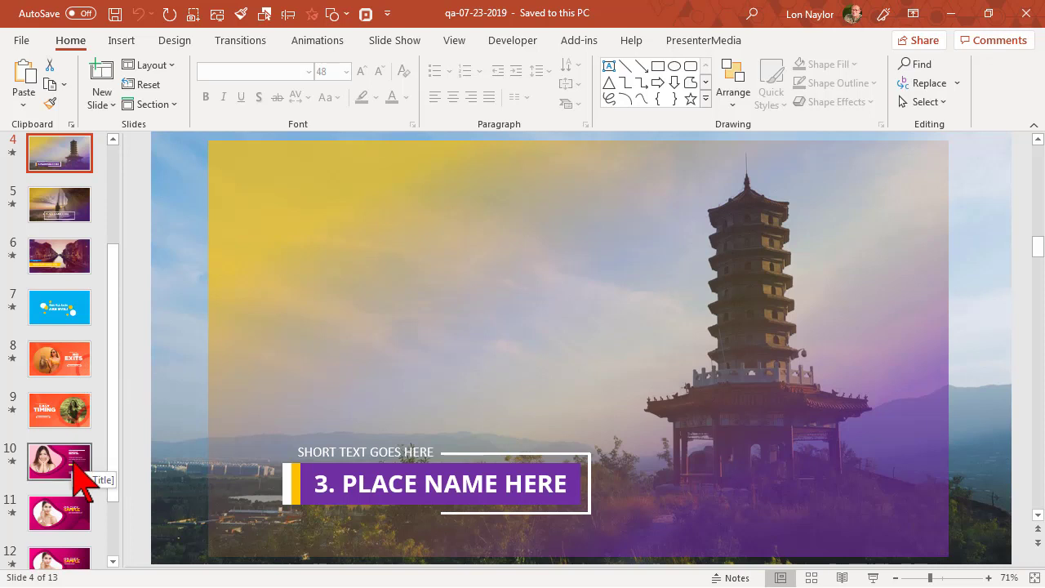
{"action": "left_click", "coordinate": [53, 153]}
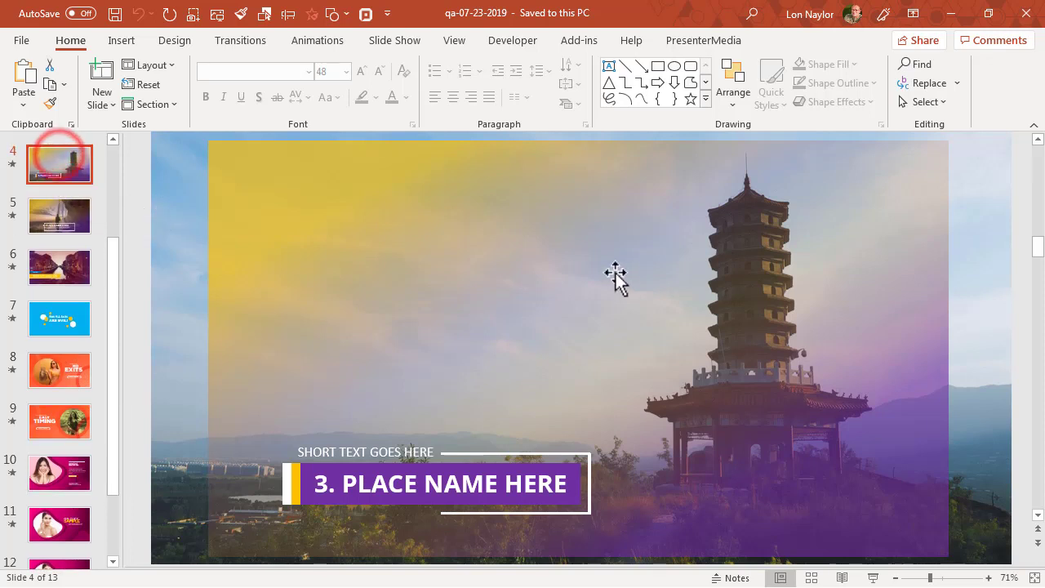
{"action": "left_click", "coordinate": [872, 578]}
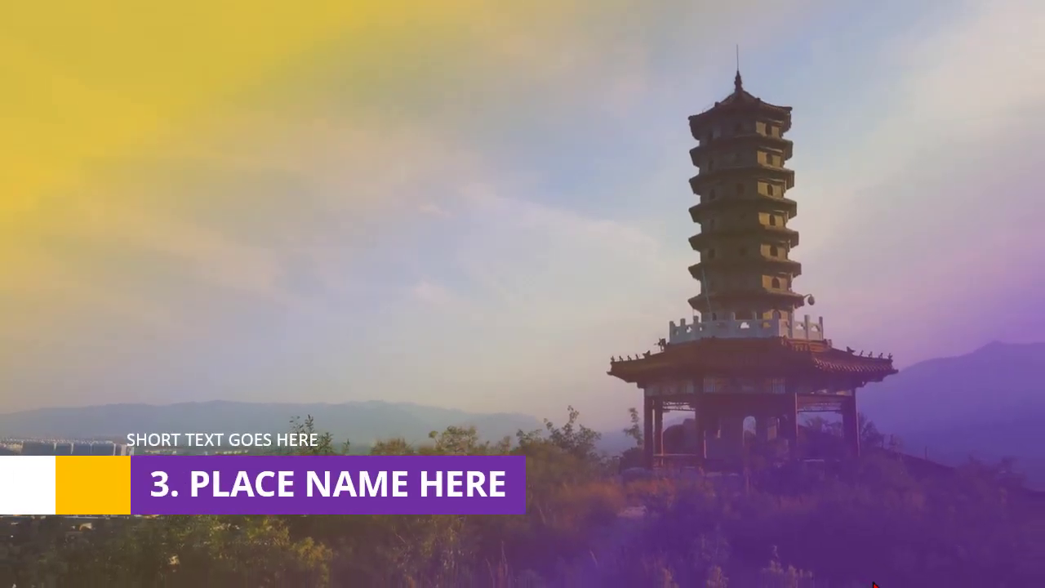
{"action": "key", "text": "Escape"}
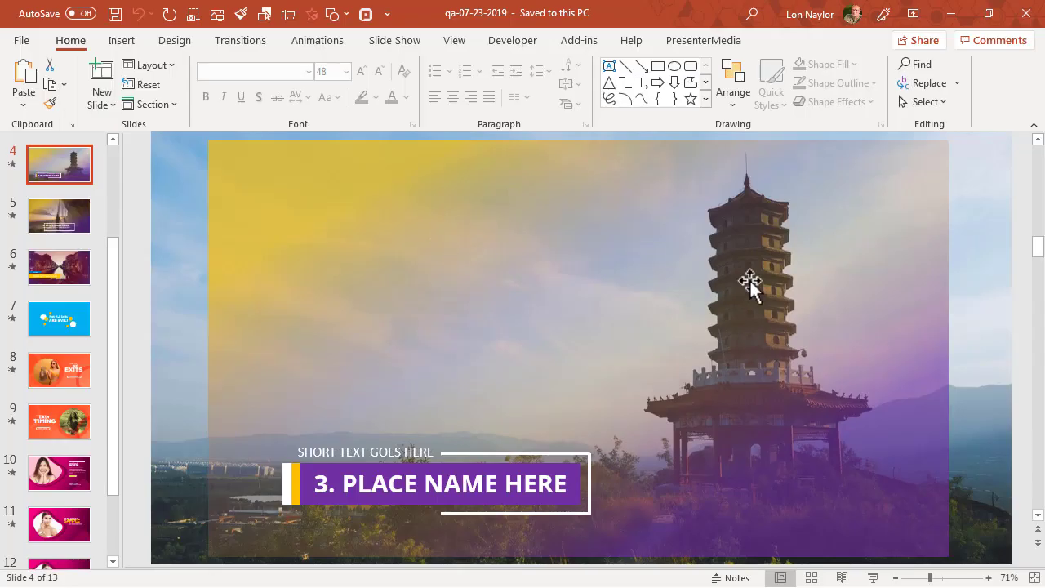
{"action": "left_click_drag", "start_coordinate": [403, 231], "coordinate": [462, 253]}
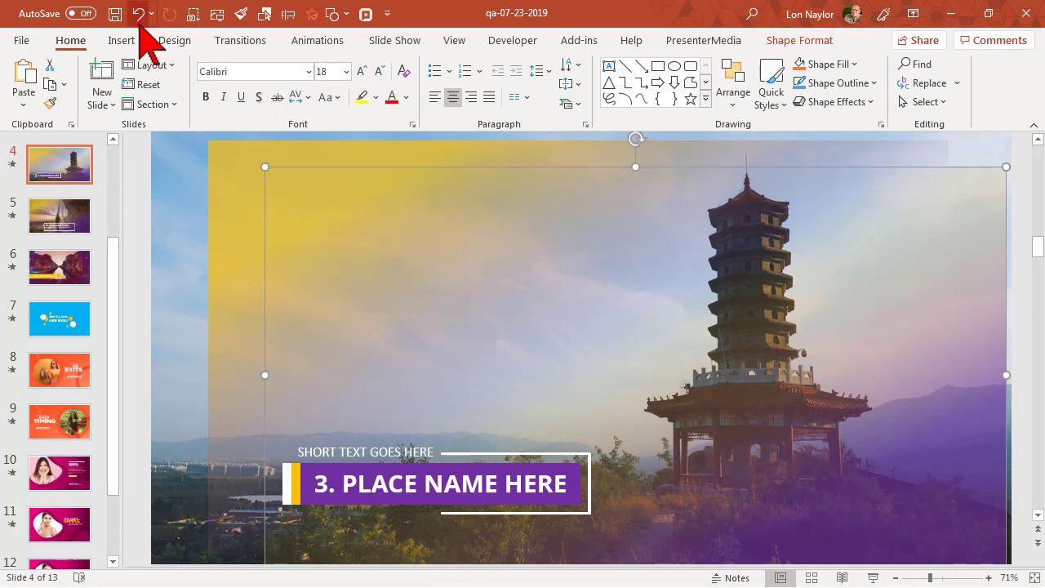
{"action": "left_click", "coordinate": [139, 13]}
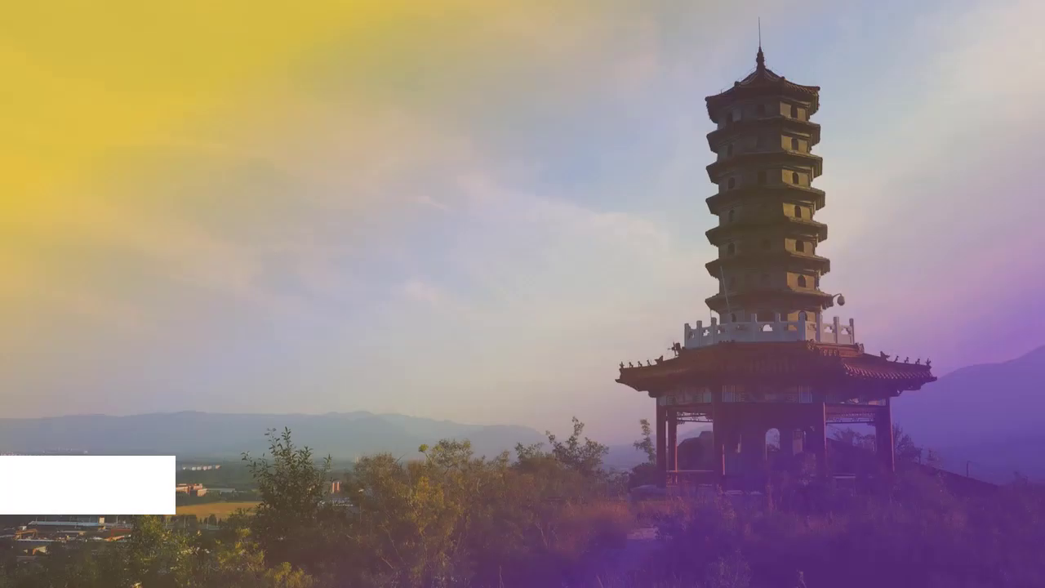
{"action": "left_click", "coordinate": [873, 578]}
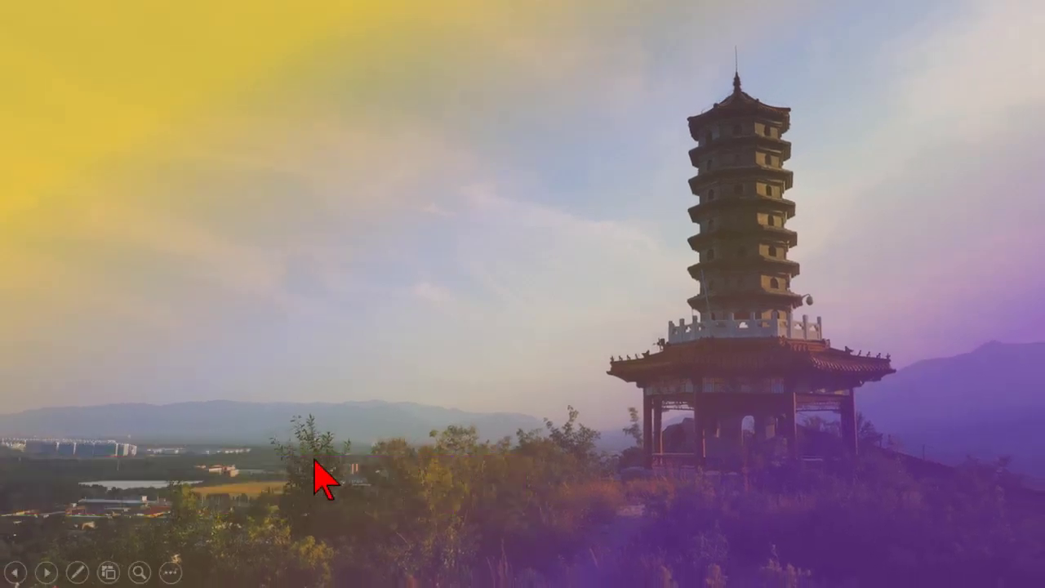
{"action": "key", "text": "Escape"}
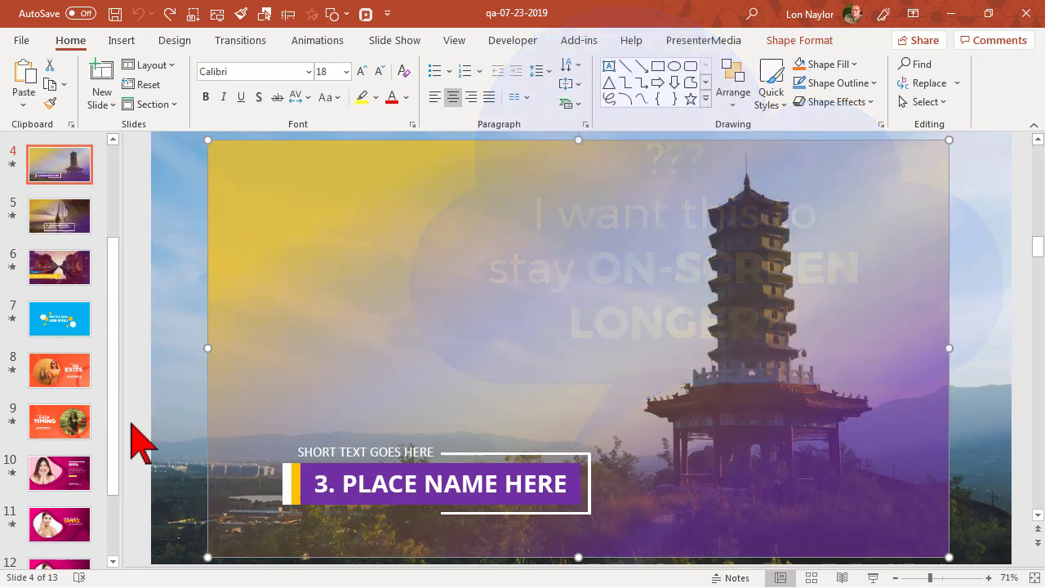
Replay slide 10's animations, then return to slide 3, 'PPT Template Timing Tricks'
{"action": "scroll", "coordinate": [118, 408], "scroll_direction": "down", "scroll_amount": 2}
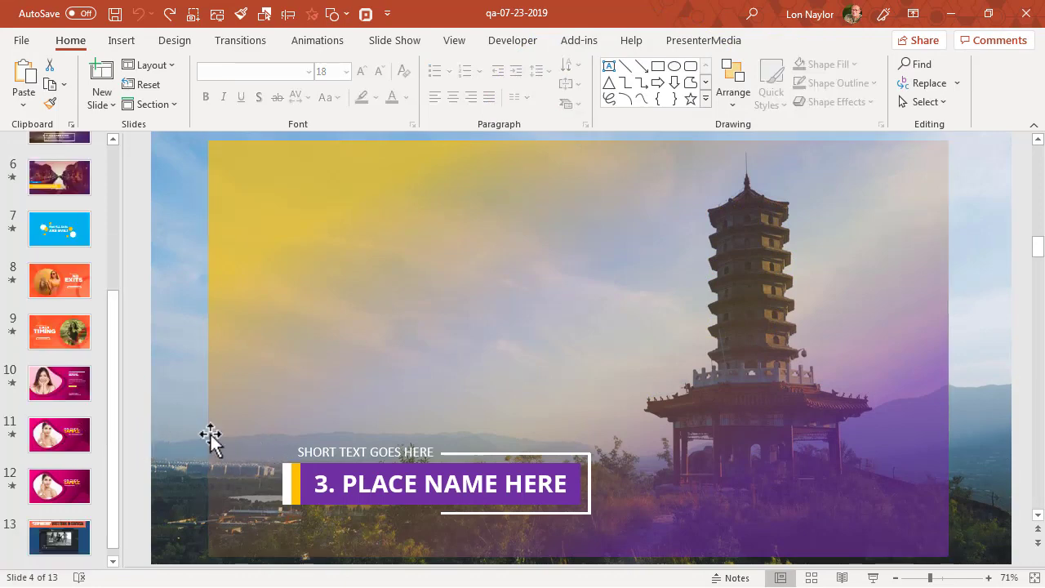
{"action": "left_click", "coordinate": [82, 401]}
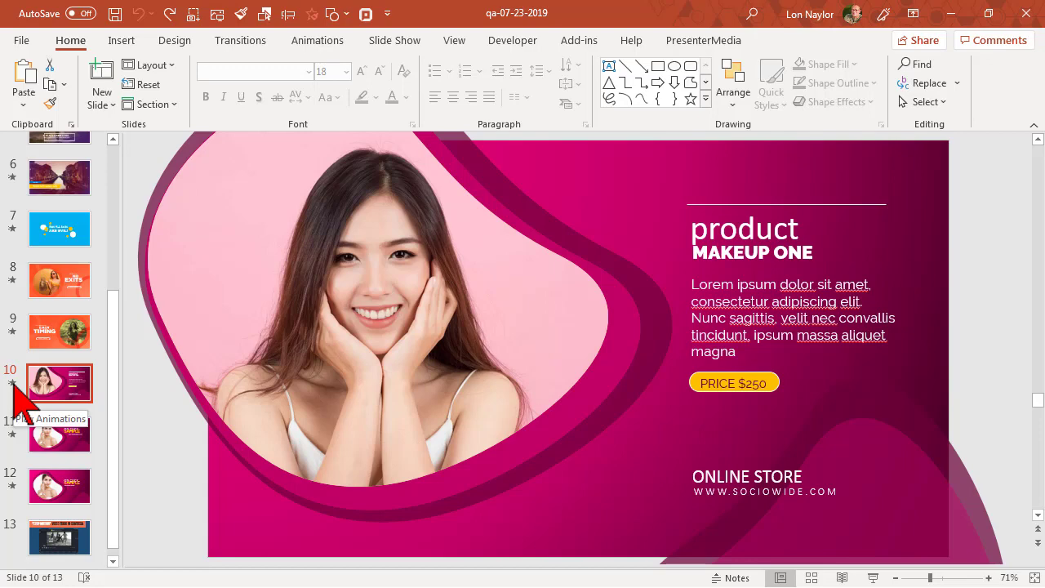
{"action": "left_click", "coordinate": [13, 382]}
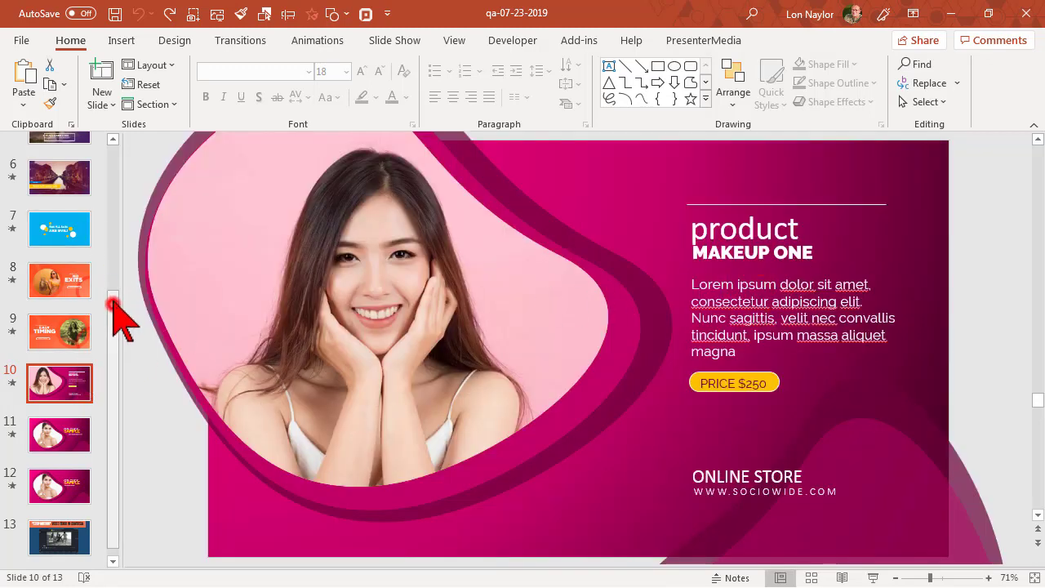
{"action": "left_click_drag", "start_coordinate": [112, 300], "coordinate": [104, 214]}
{"action": "left_click", "coordinate": [90, 241]}
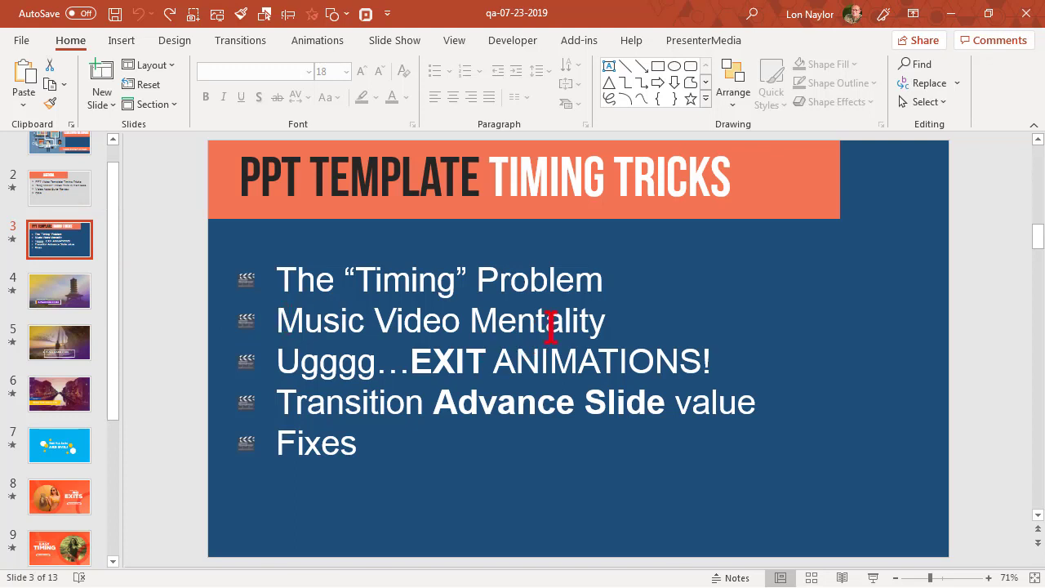
Highlight the 'Music Video Mentality' bullet line on slide 3, then deselect it
{"action": "left_click", "coordinate": [169, 313]}
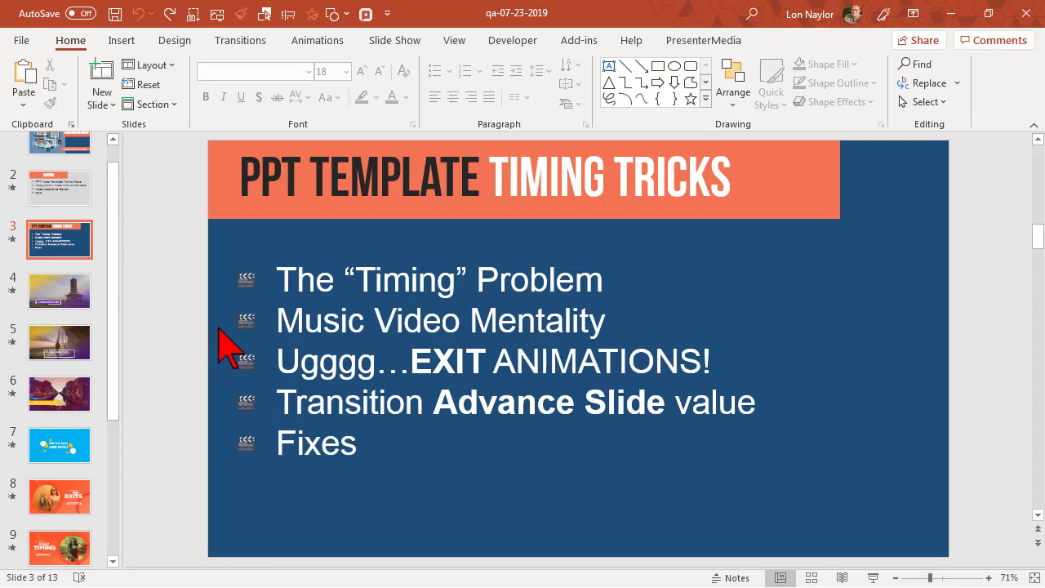
{"action": "left_click_drag", "start_coordinate": [279, 320], "coordinate": [572, 325]}
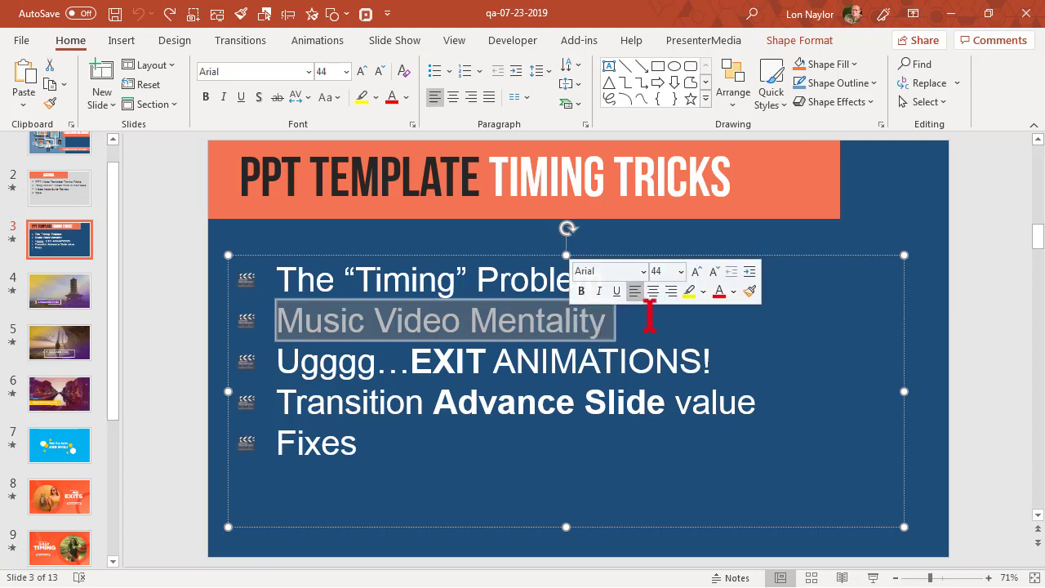
{"action": "left_click", "coordinate": [155, 310]}
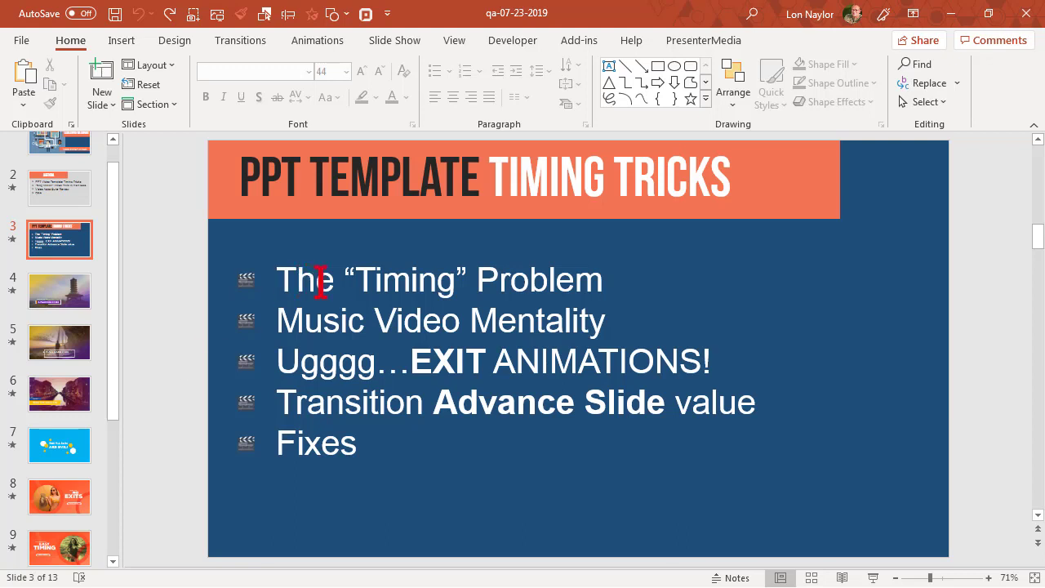
Highlight 'Timing' in the first bullet, deselect it, and return to slide 4
{"action": "left_click", "coordinate": [347, 283]}
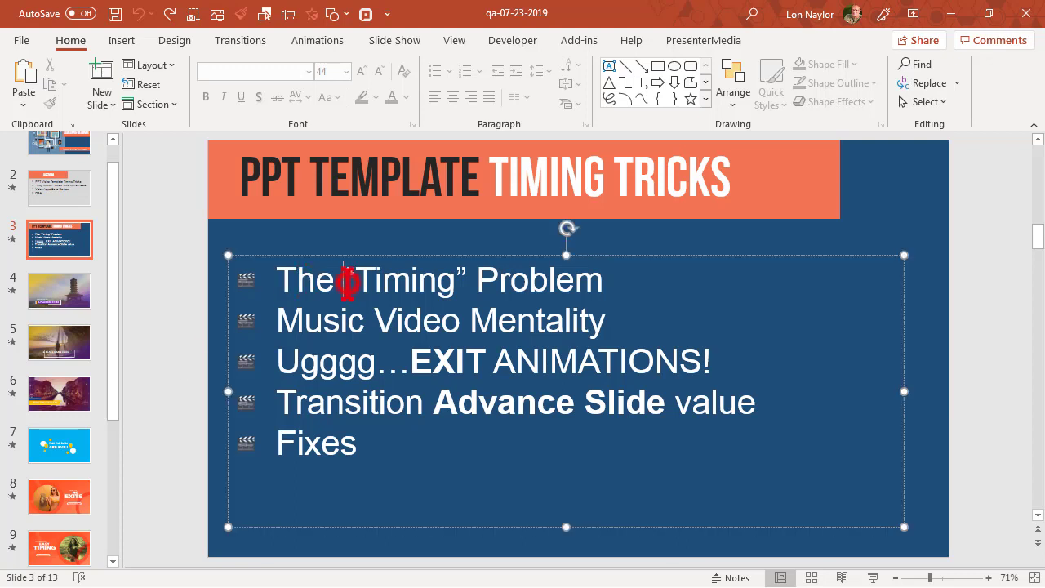
{"action": "left_click_drag", "start_coordinate": [345, 282], "coordinate": [459, 284]}
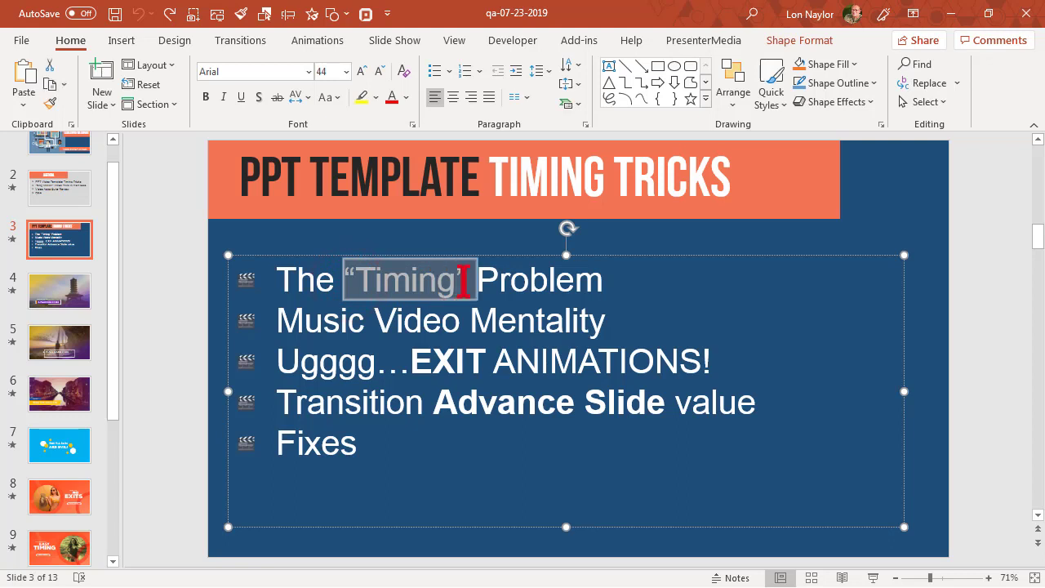
{"action": "left_click", "coordinate": [133, 283]}
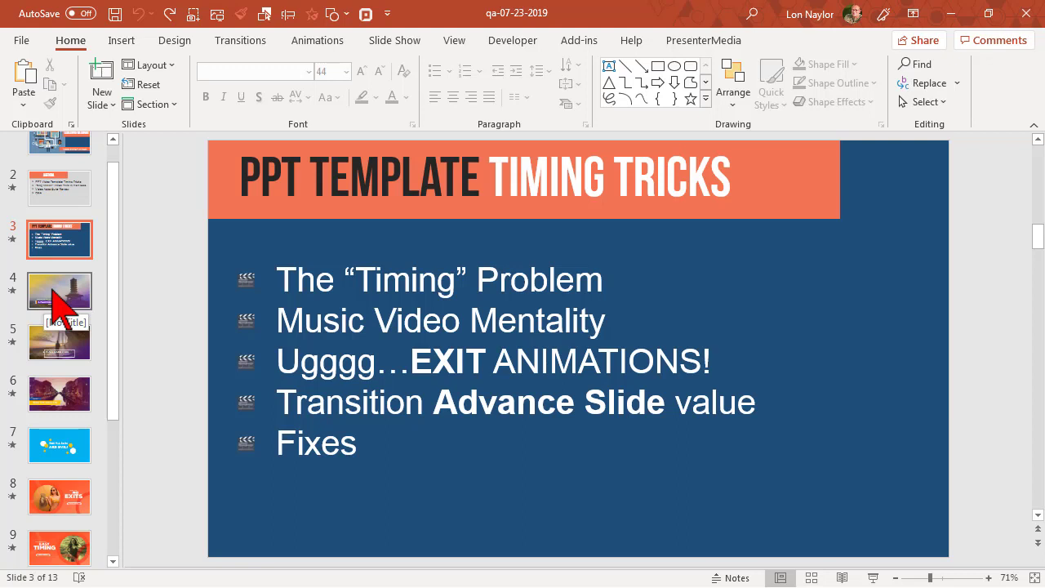
{"action": "left_click", "coordinate": [53, 290]}
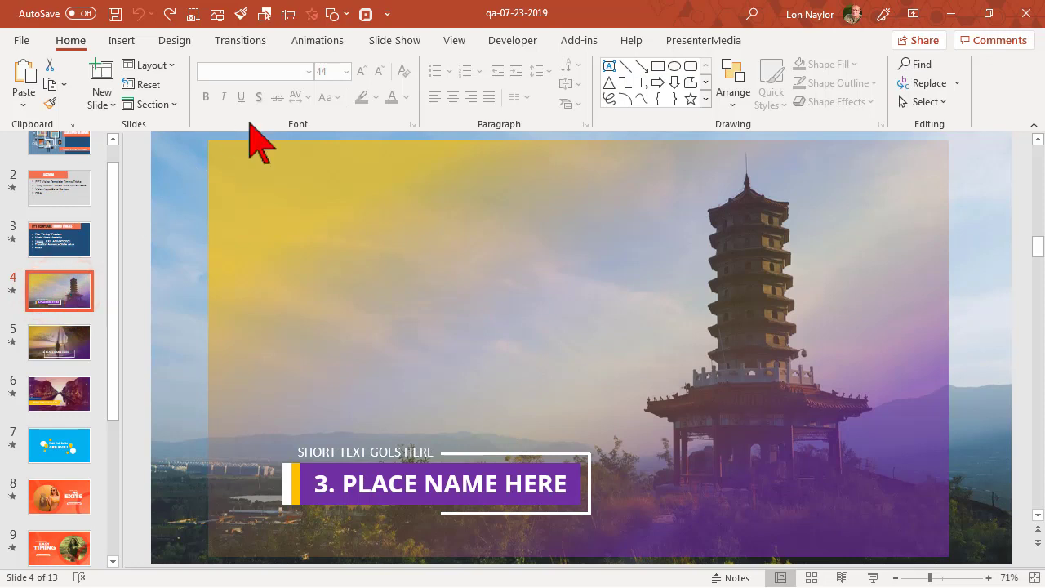
Show the Animation Pane listing the effects on Rectangles 6–12 and TextBox 9
{"action": "left_click", "coordinate": [325, 40]}
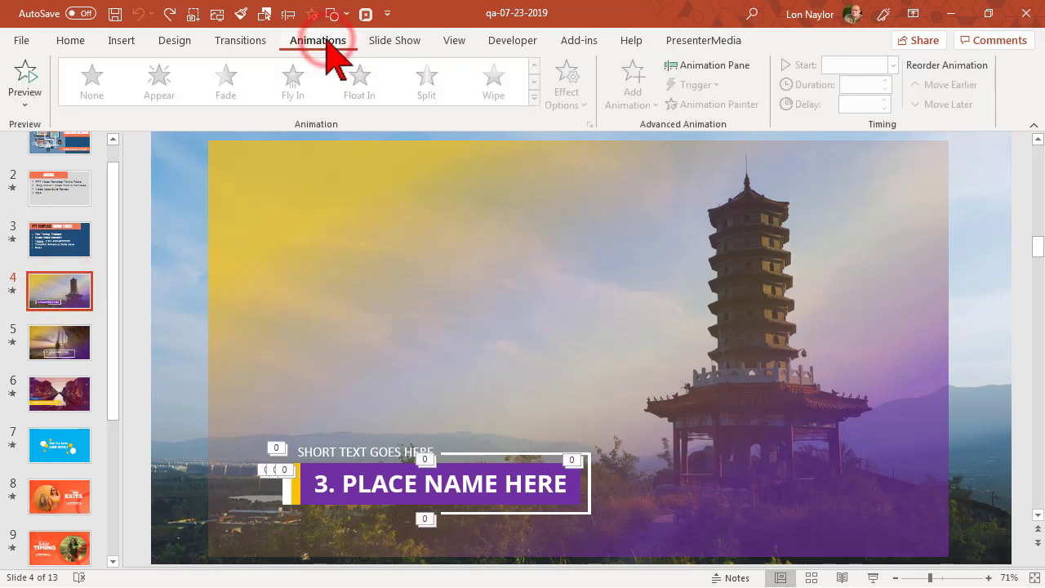
{"action": "left_click", "coordinate": [729, 65]}
{"action": "left_click", "coordinate": [730, 65]}
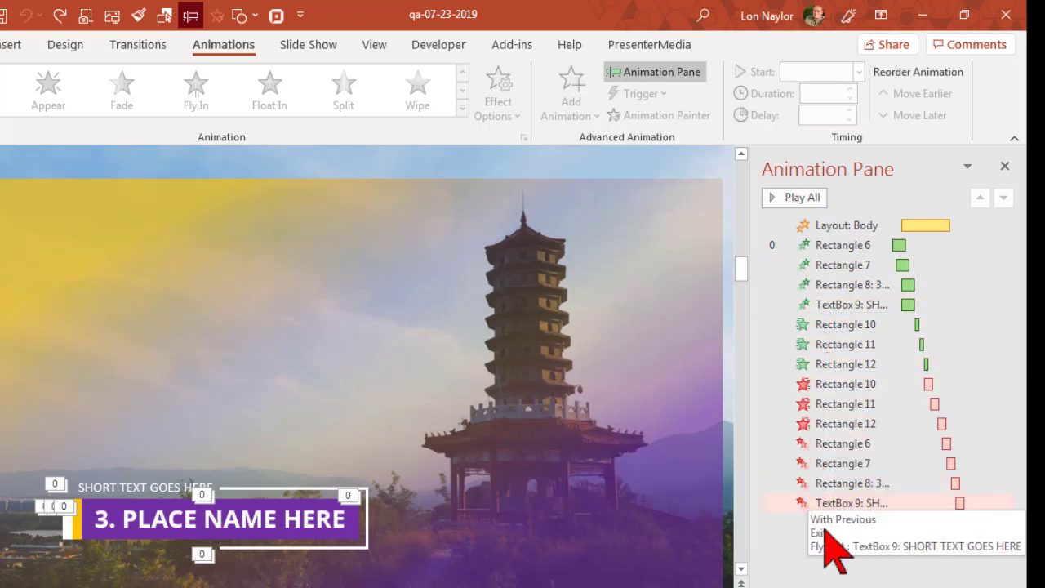
{"action": "left_click_drag", "start_coordinate": [825, 530], "coordinate": [839, 253]}
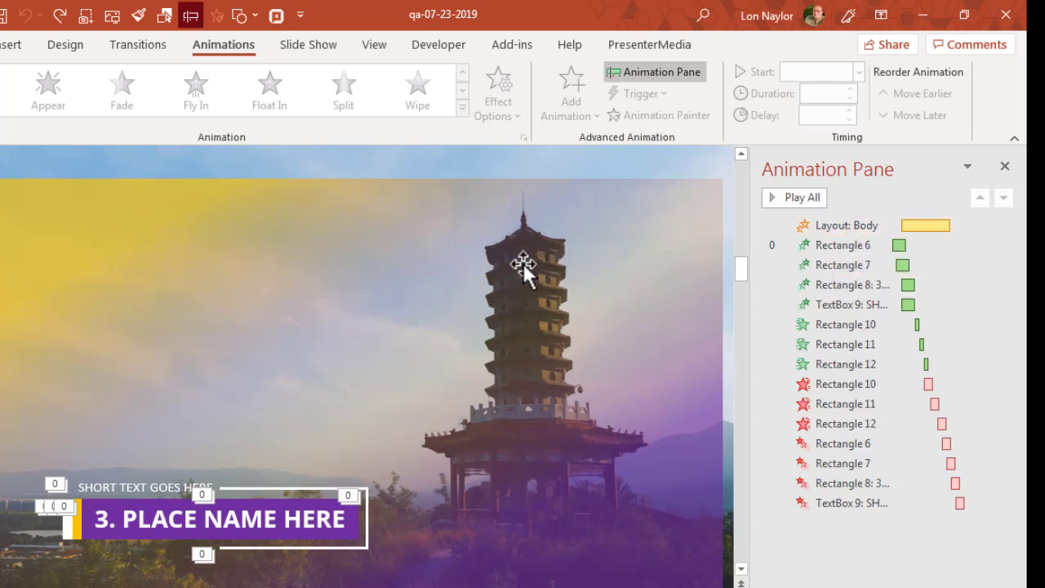
Select Rectangle 10's Wipe exit to inspect its timing, closing the effects gallery unchanged
{"action": "left_click", "coordinate": [843, 387]}
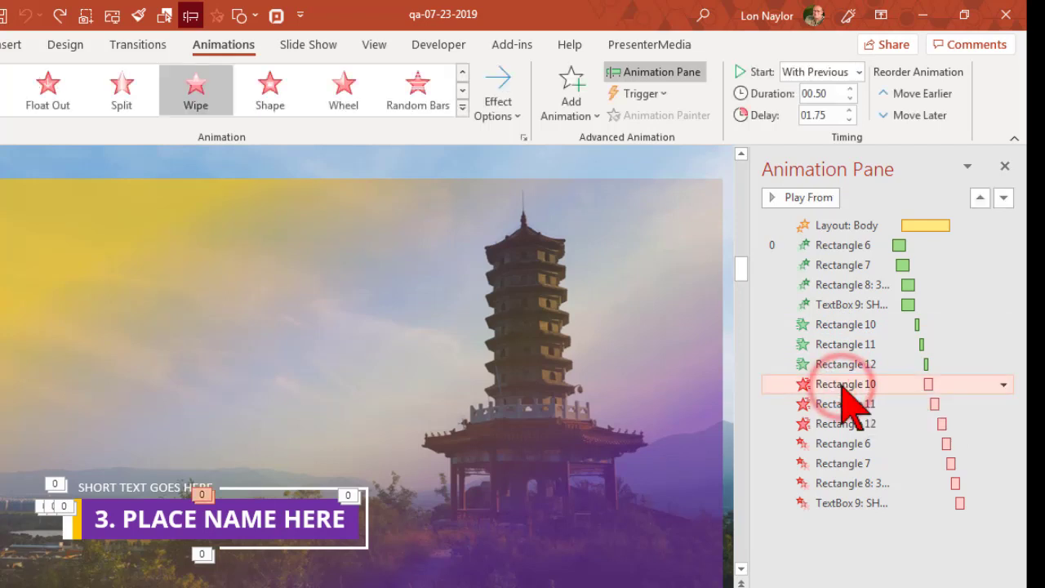
{"action": "left_click", "coordinate": [462, 107]}
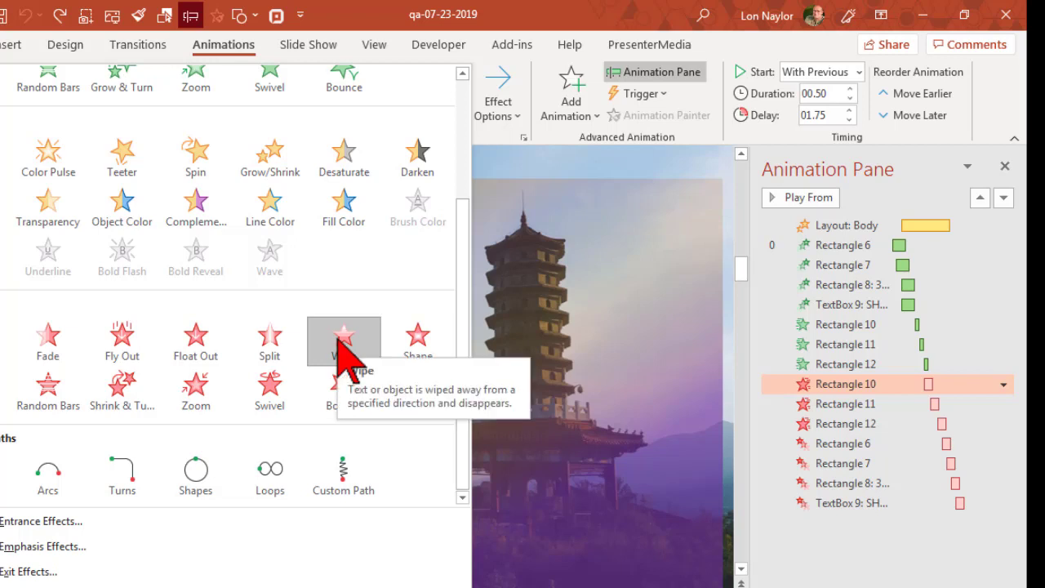
{"action": "left_click", "coordinate": [545, 20]}
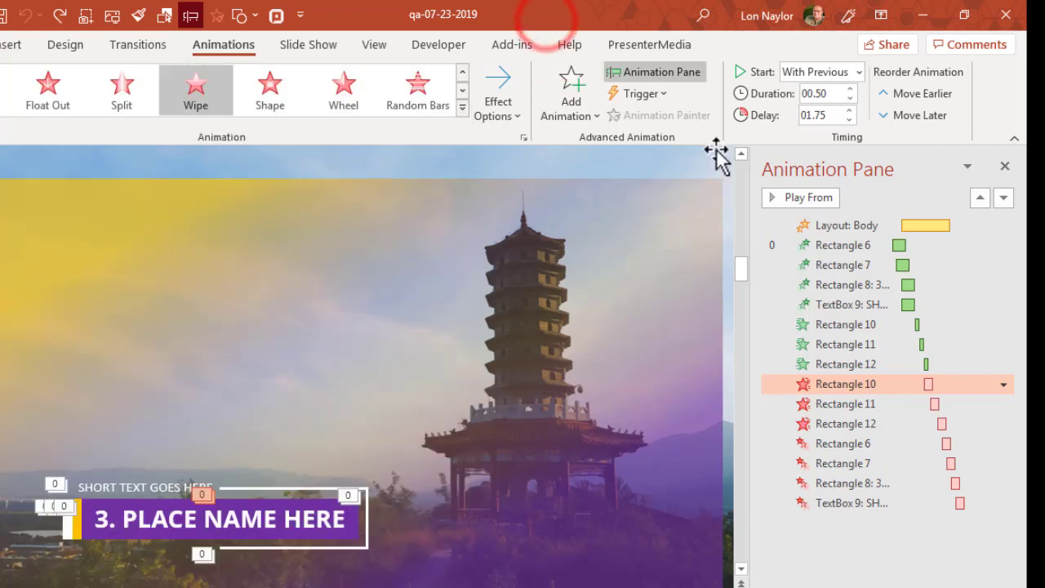